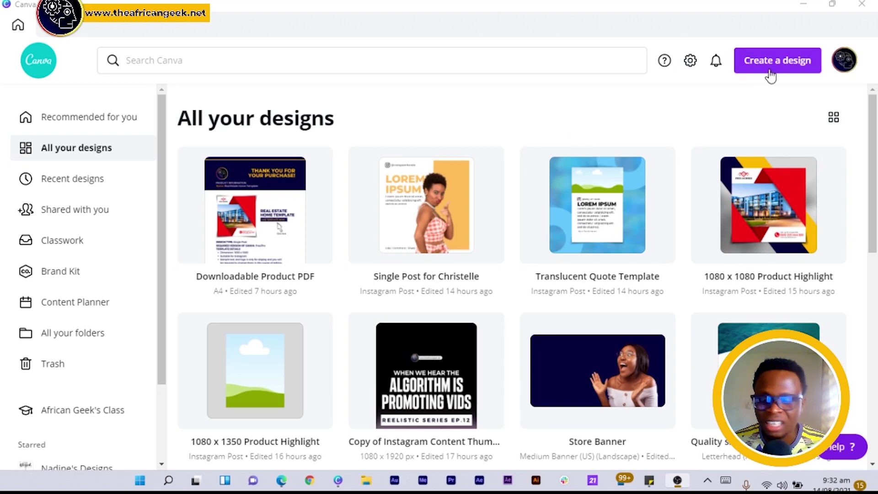
pyautogui.scroll(-3, 688, 127)
pyautogui.scroll(-3, 688, 126)
pyautogui.scroll(-3, 688, 130)
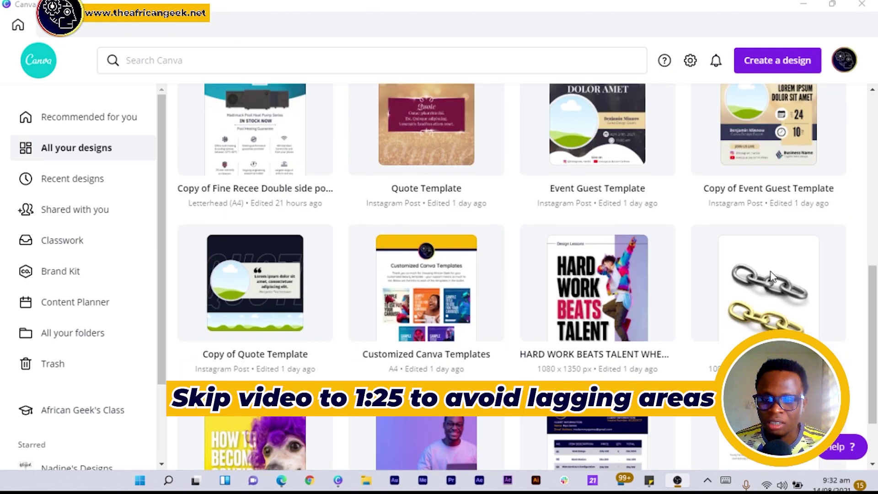
# - Open the chain design from All your designs in the editor
pyautogui.click(764, 199)
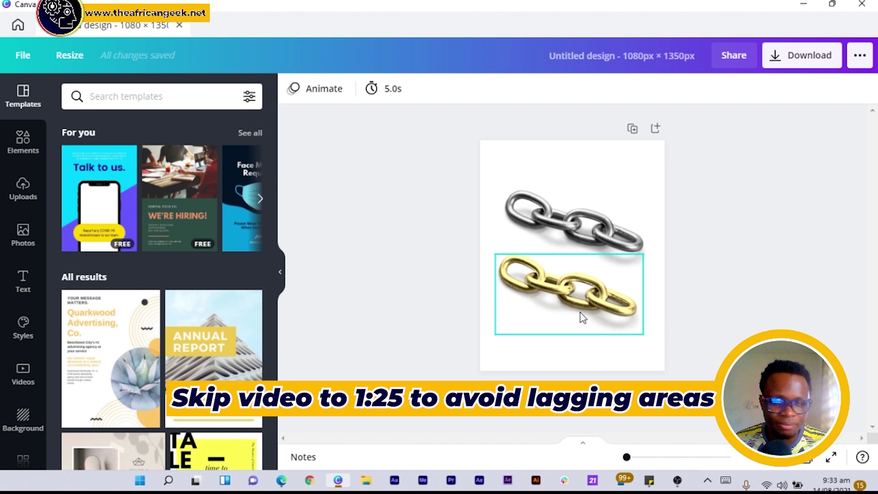
# - Select the silver chain image on page 2
pyautogui.click(615, 247)
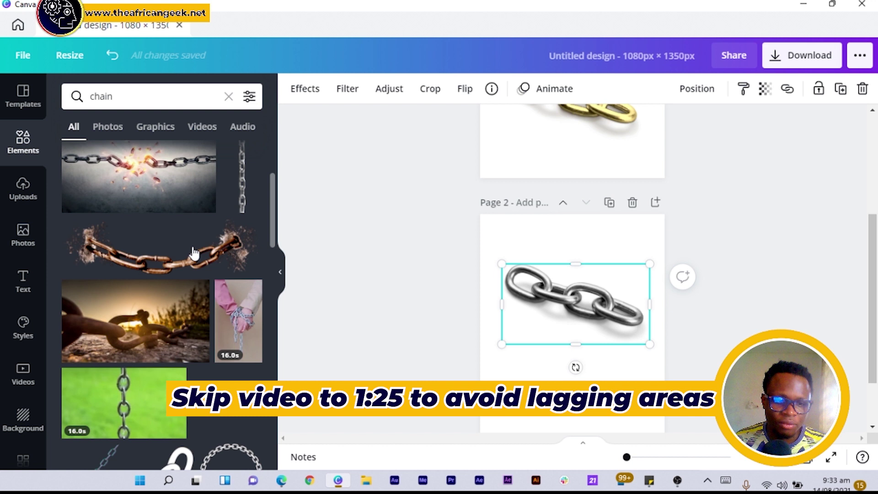
pyautogui.scroll(-3, 194, 252)
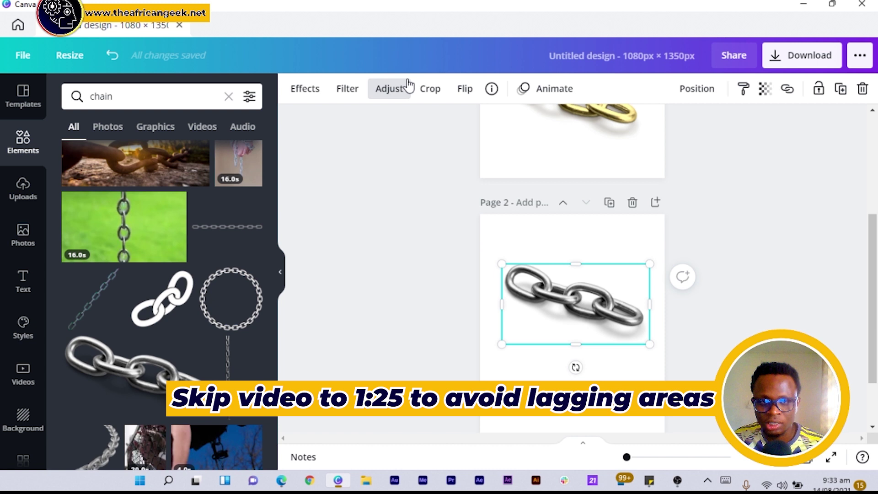
# - In the Adjust settings, give the silver chain brightness 30 and contrast 12
pyautogui.click(391, 88)
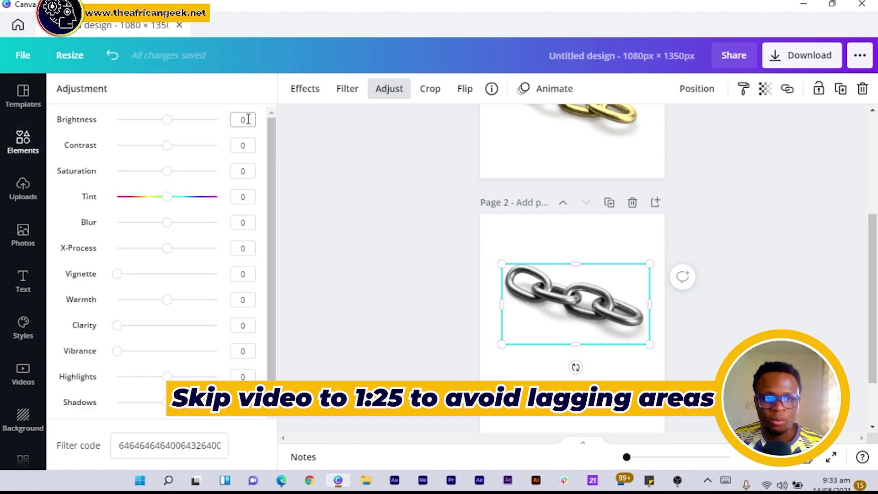
pyautogui.doubleClick(243, 120)
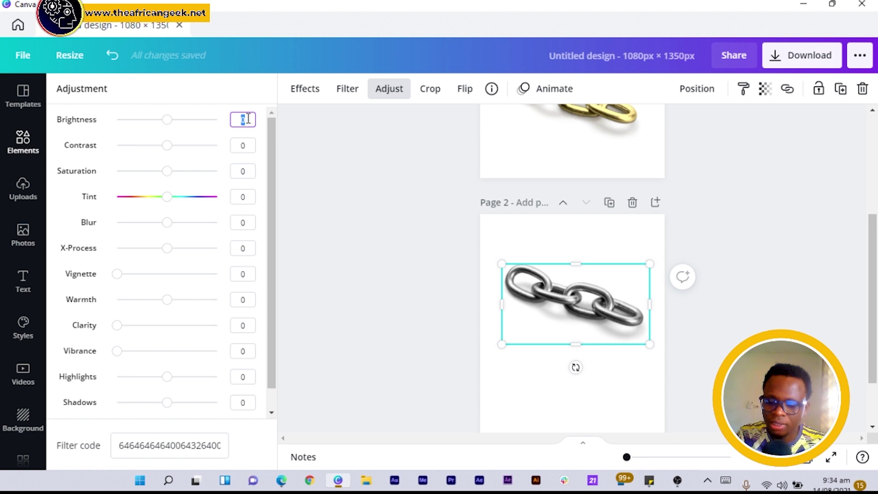
pyautogui.write('30')
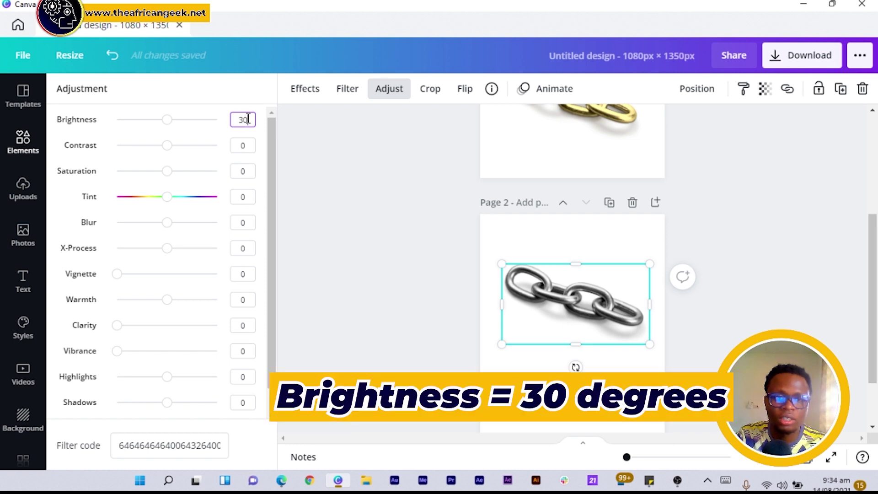
pyautogui.press('Return')
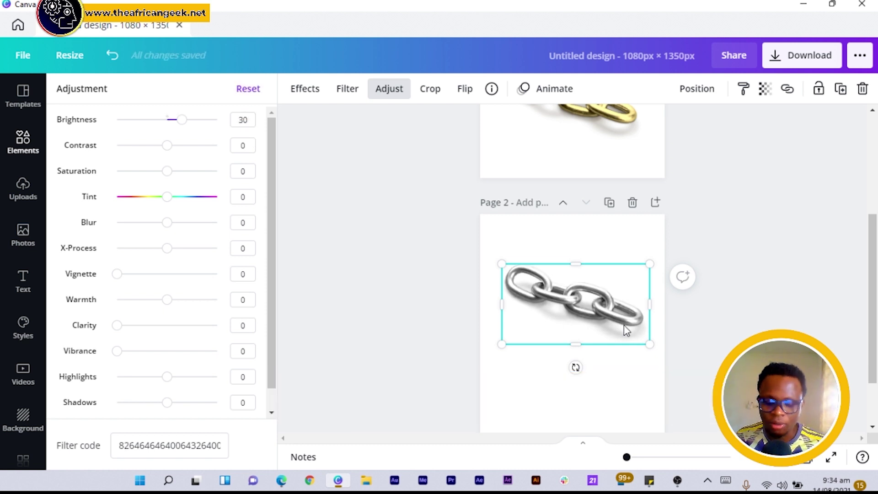
pyautogui.doubleClick(251, 144)
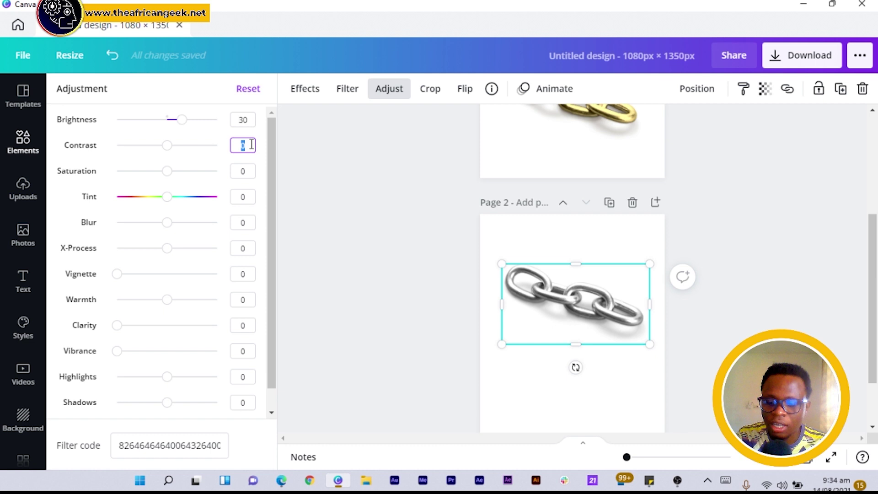
pyautogui.write('12')
pyautogui.press('Return')
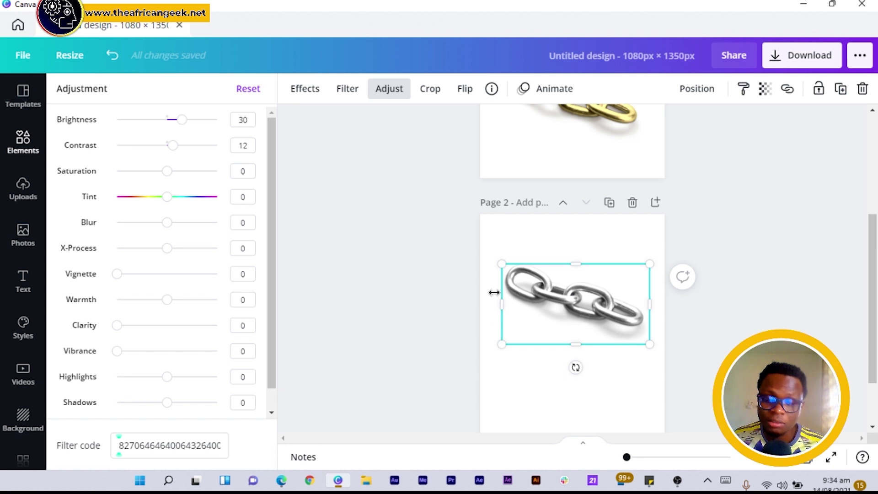
# - Set the chain's tint to -13, then change it to -37
pyautogui.click(244, 171)
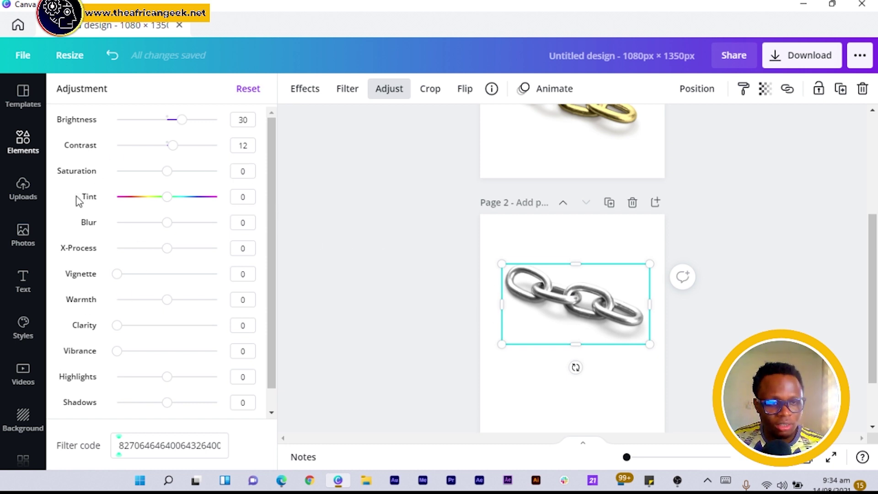
pyautogui.click(242, 197)
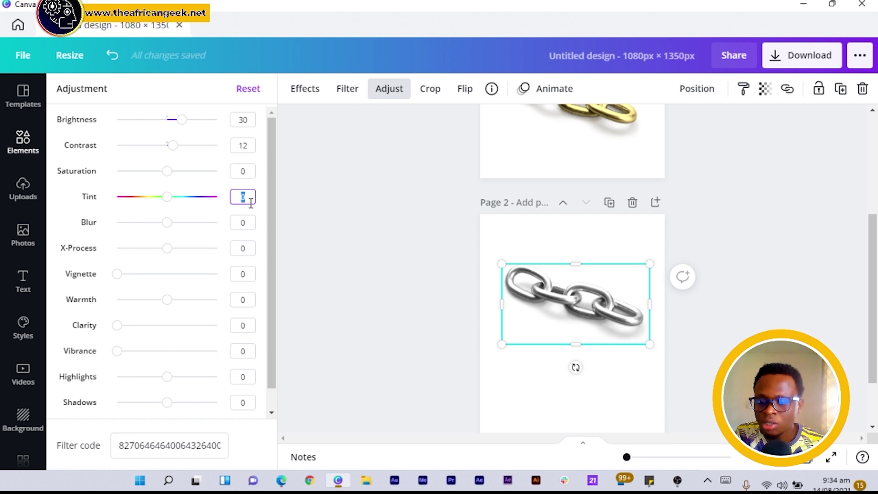
pyautogui.write('-13')
pyautogui.press('Return')
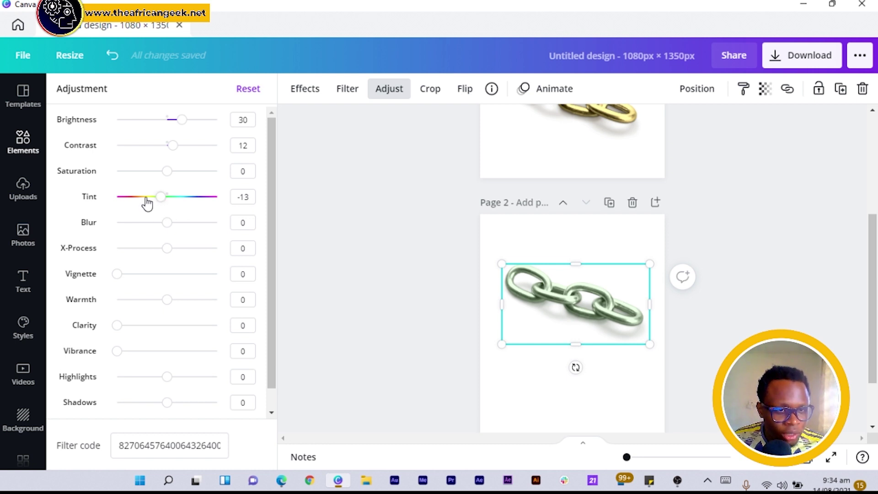
pyautogui.doubleClick(245, 196)
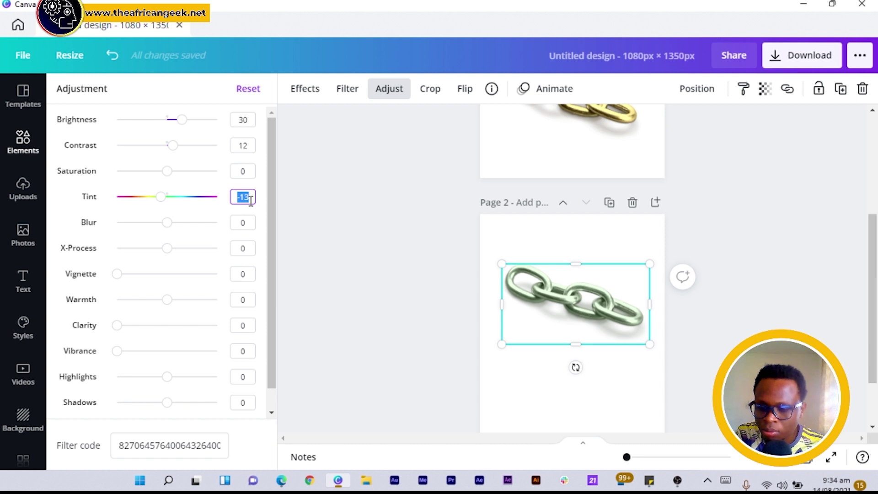
pyautogui.write('-37')
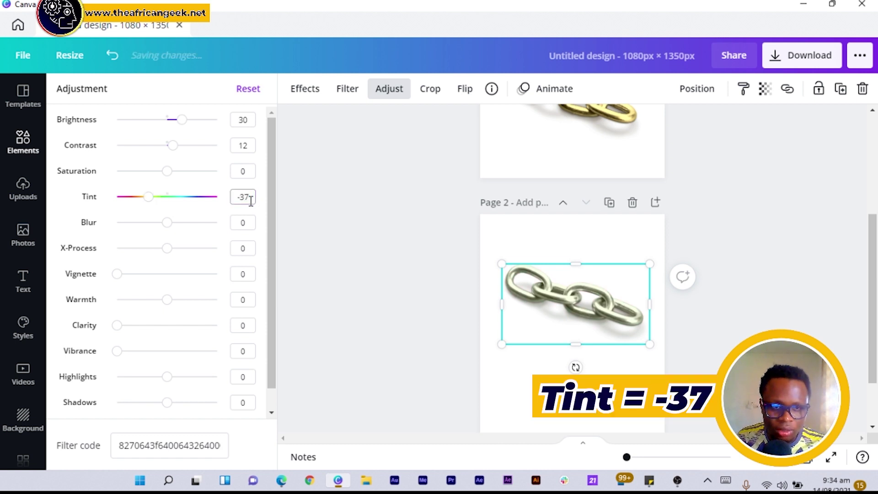
pyautogui.press('Return')
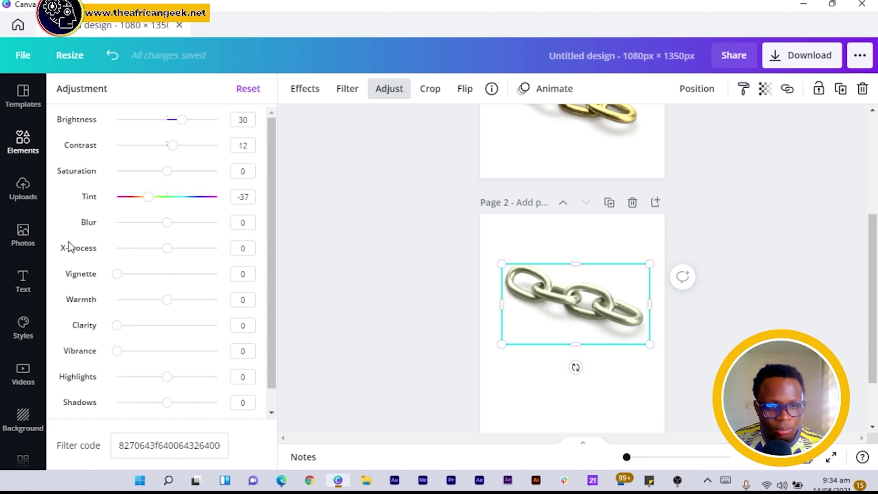
# - Set the chain's X-Process to 50 and warmth to 97
pyautogui.click(242, 249)
pyautogui.doubleClick(243, 248)
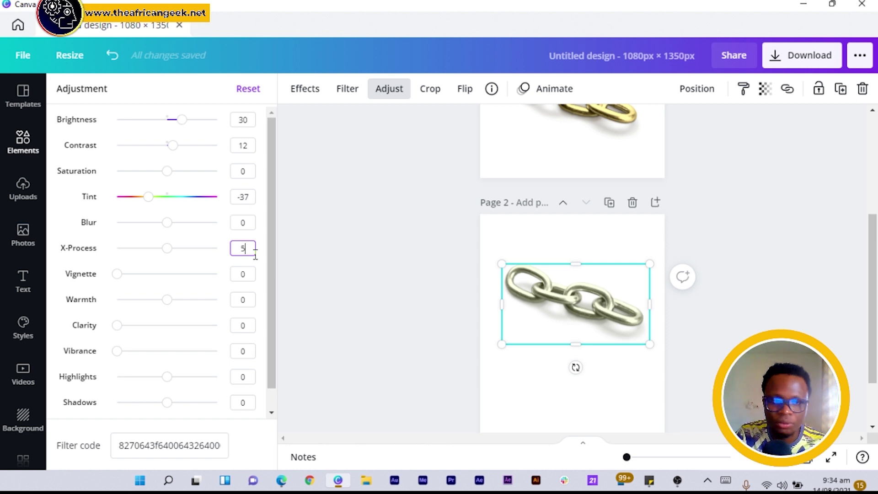
pyautogui.write('50')
pyautogui.press('Return')
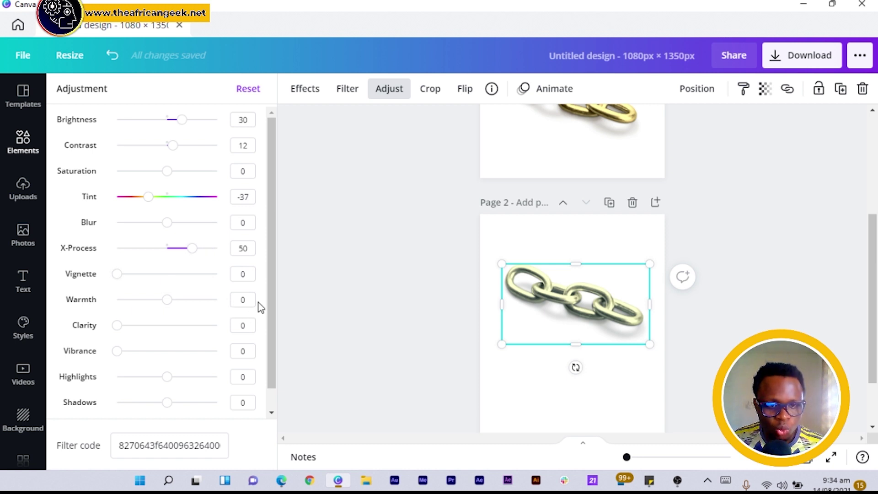
pyautogui.doubleClick(243, 299)
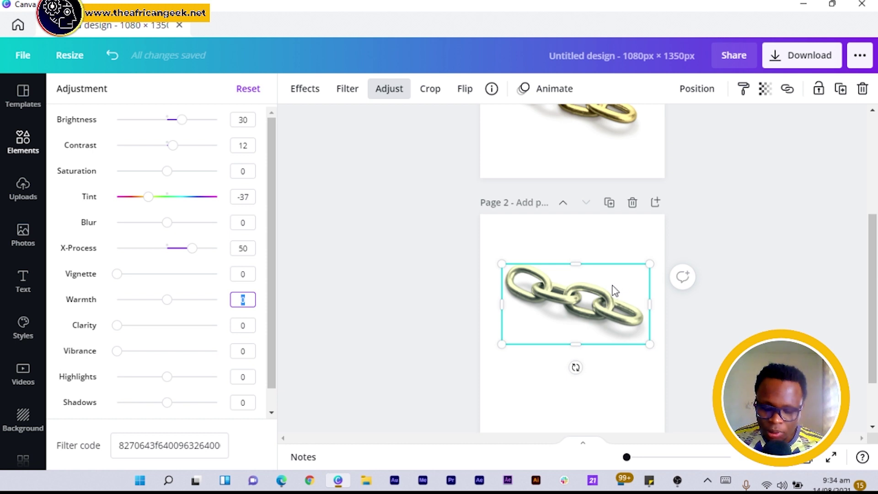
pyautogui.write('97')
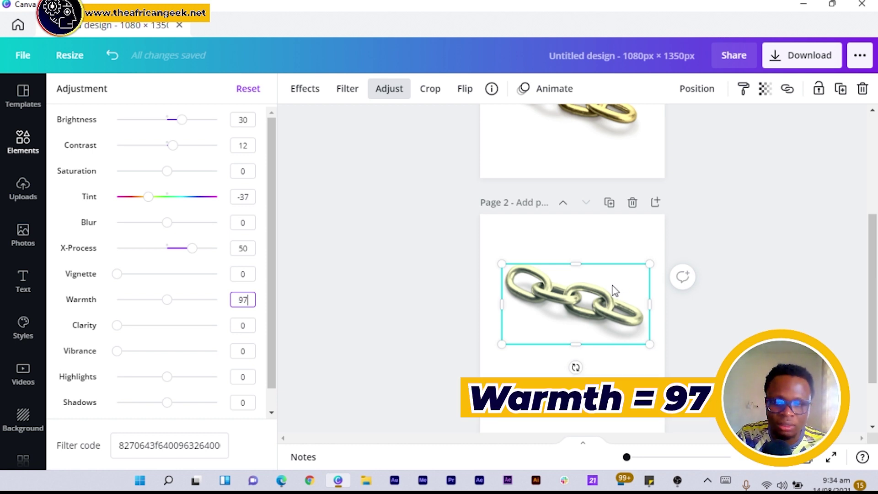
pyautogui.press('Return')
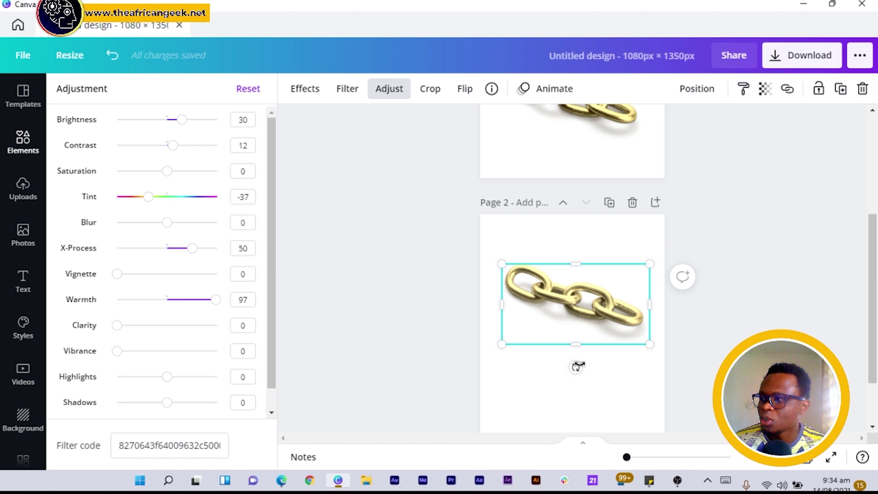
pyautogui.scroll(-1, 469, 304)
pyautogui.scroll(-2, 470, 304)
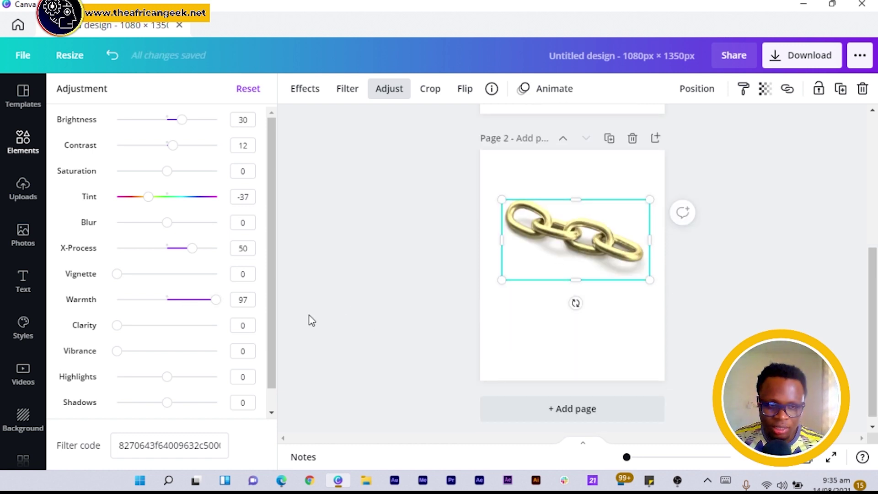
# - Set clarity 30, vibrance 47 and shadows -59 to complete the gold look
pyautogui.doubleClick(243, 325)
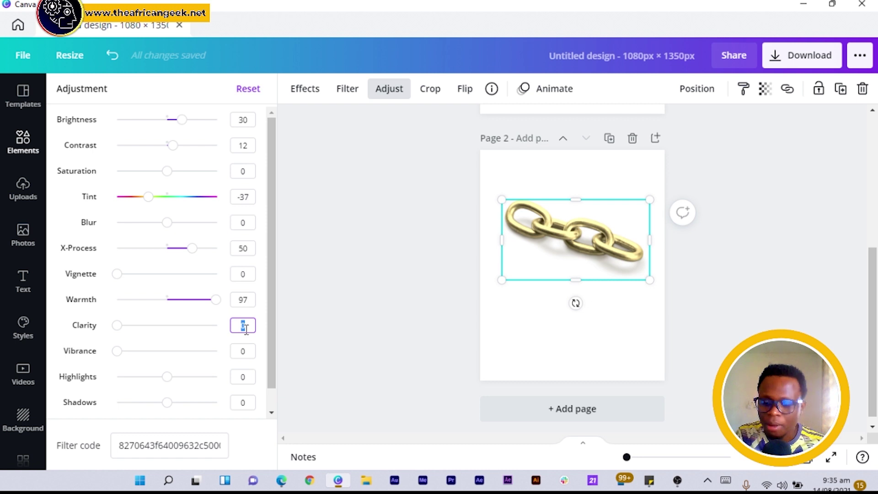
pyautogui.write('30')
pyautogui.press('Return')
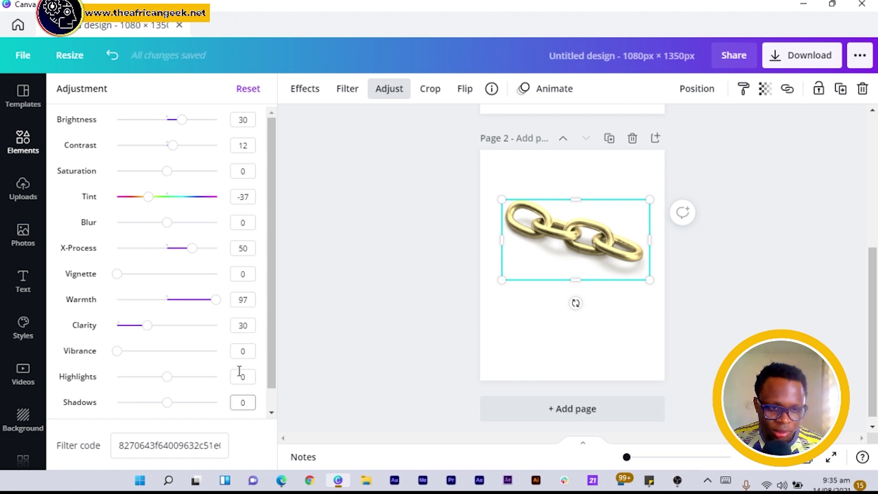
pyautogui.click(244, 351)
pyautogui.write('47')
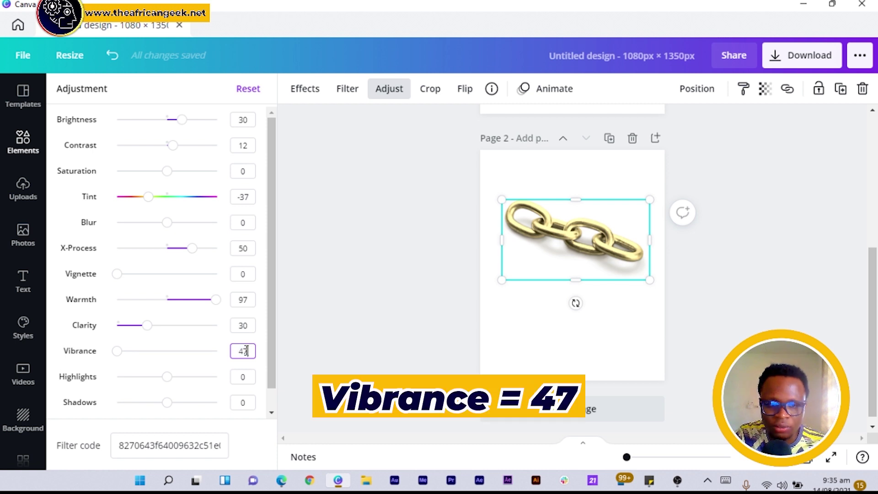
pyautogui.press('Return')
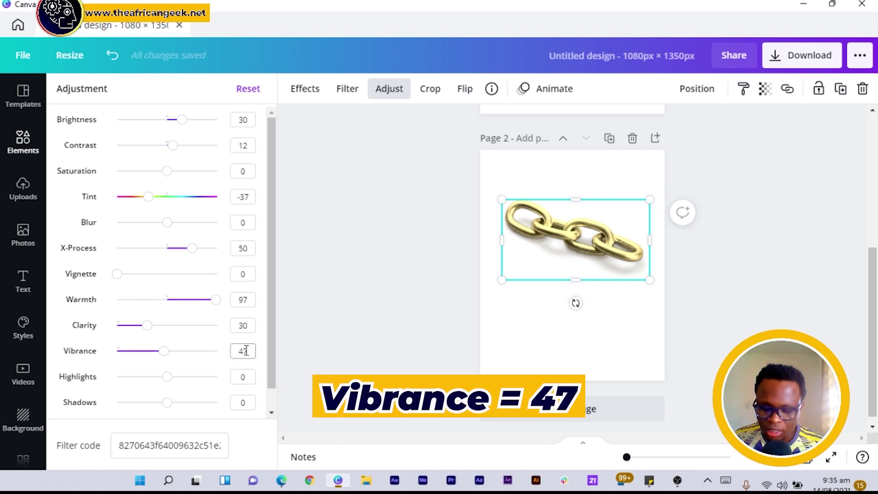
pyautogui.click(244, 403)
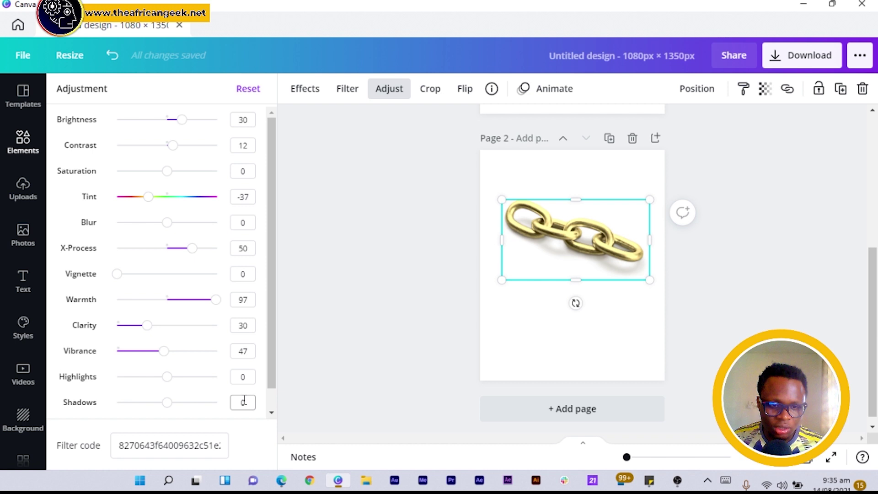
pyautogui.doubleClick(244, 404)
pyautogui.write('-59')
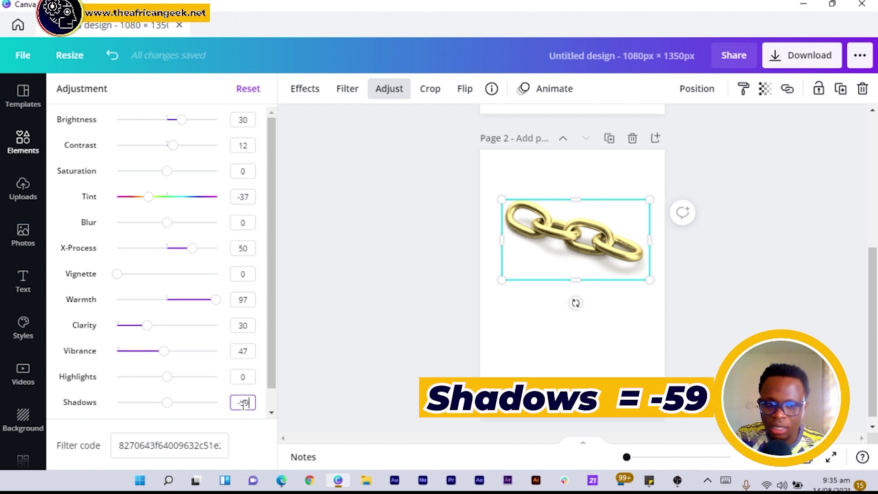
pyautogui.press('Return')
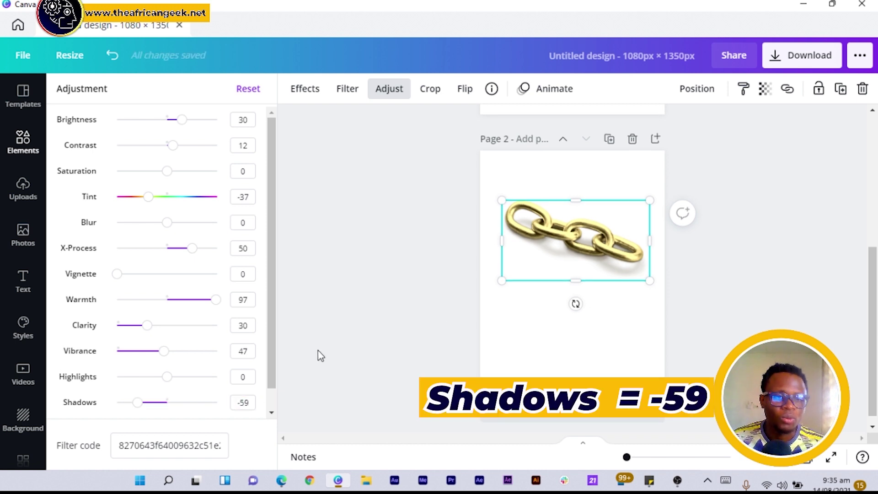
pyautogui.scroll(4, 414, 210)
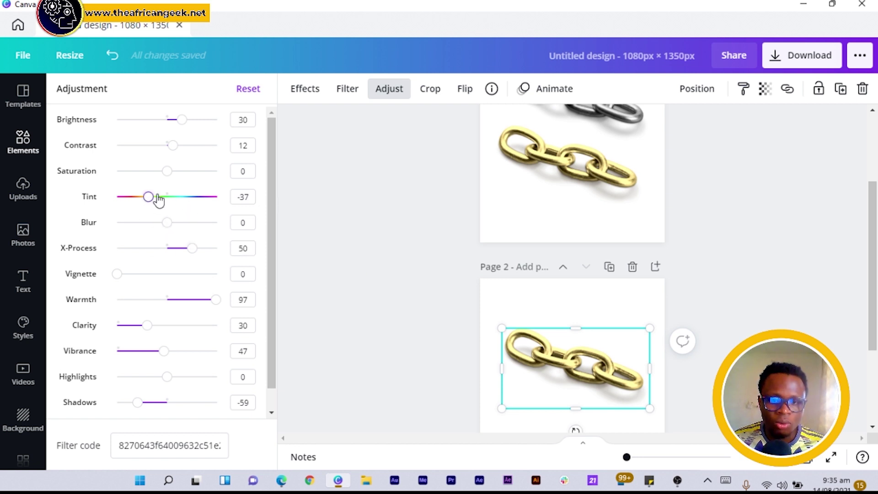
# - Drag the chain's tint up to 95, turning it coppery, then leave the adjustments
pyautogui.moveTo(181, 199)
pyautogui.mouseDown()
pyautogui.moveTo(217, 199)
pyautogui.moveTo(208, 199)
pyautogui.mouseUp()
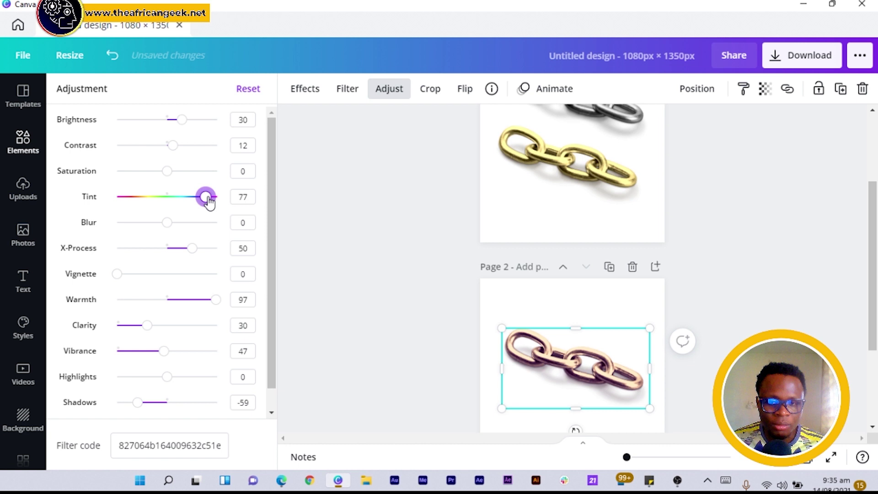
pyautogui.moveTo(209, 199); pyautogui.dragTo(215, 198)
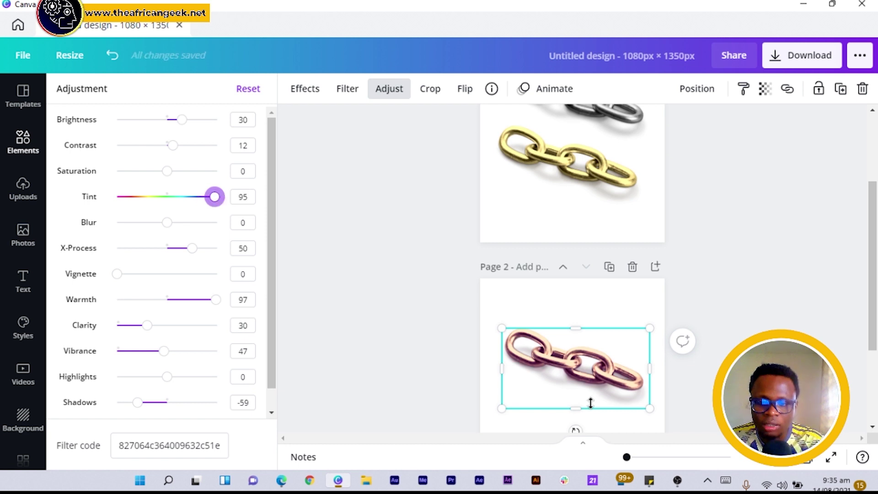
pyautogui.click(419, 234)
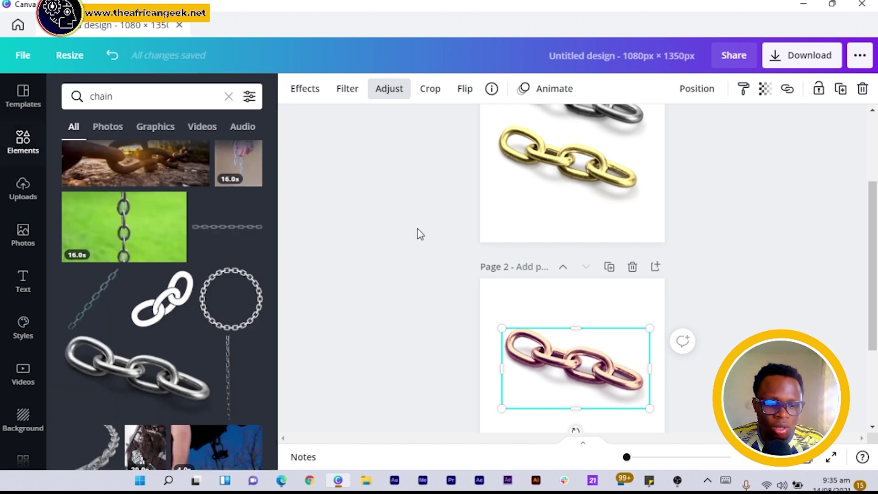
# - Undo the tint experiment, then deepen shadows to -95 and raise vibrance to 74
pyautogui.hotkey('ctrl', 'z')
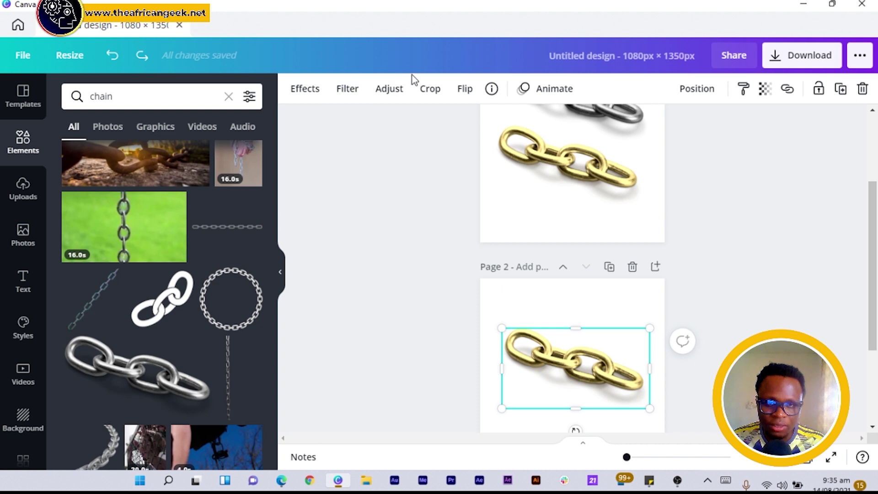
pyautogui.click(400, 90)
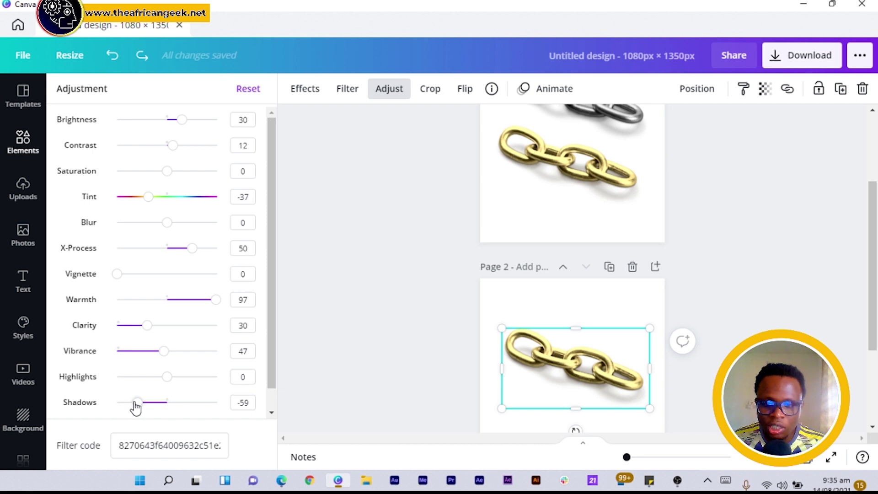
pyautogui.moveTo(136, 403); pyautogui.dragTo(121, 403)
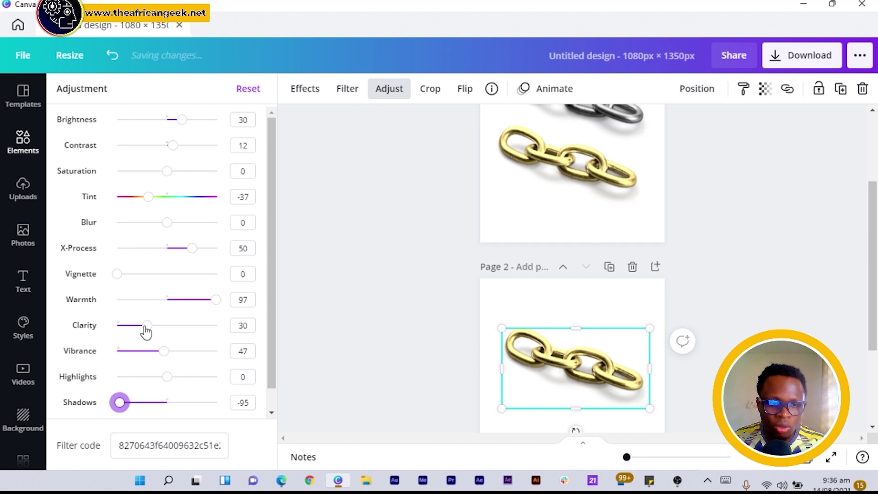
pyautogui.moveTo(158, 350); pyautogui.dragTo(193, 350)
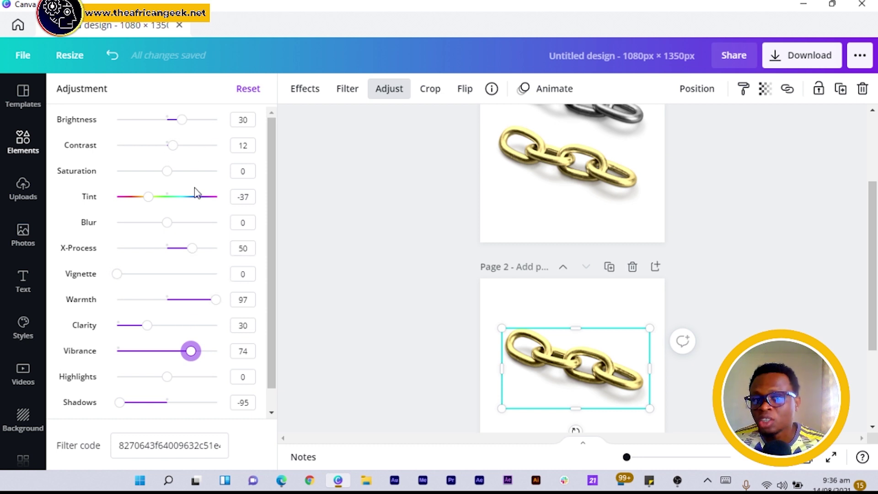
pyautogui.scroll(-3, 412, 260)
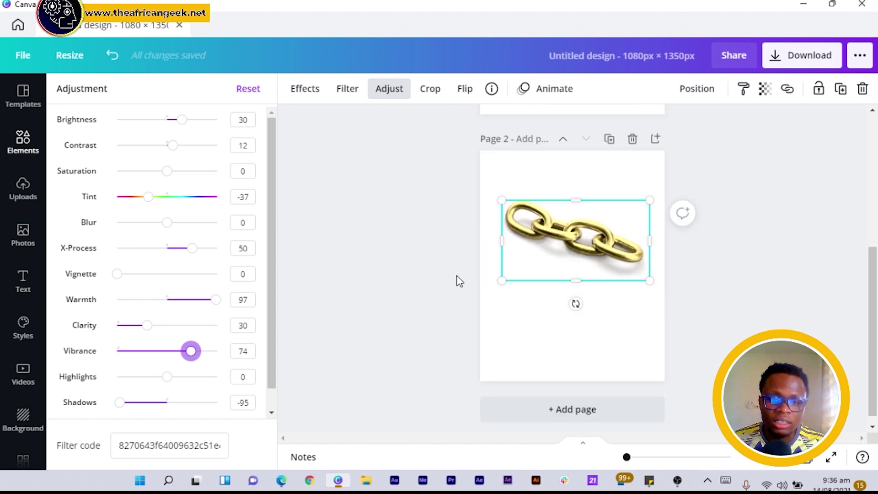
# - Add the silver chain-with-ring graphic from the chain search and move it below the gold chain
pyautogui.click(28, 144)
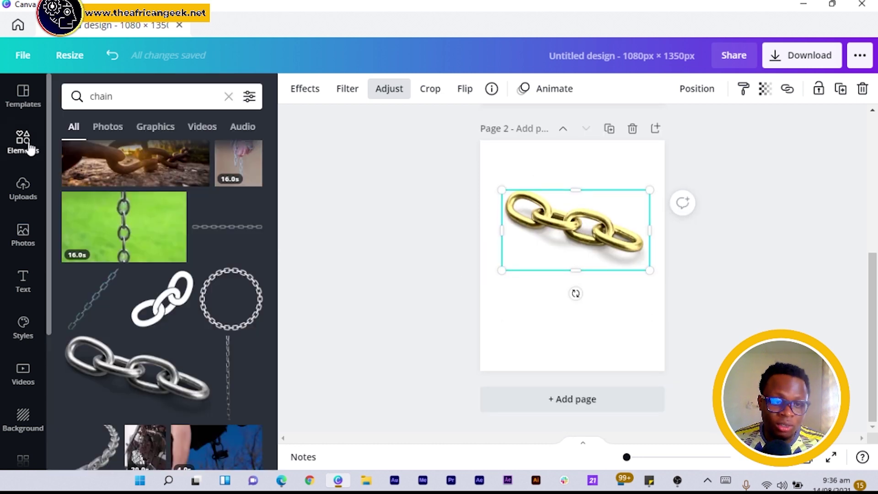
pyautogui.scroll(3, 197, 311)
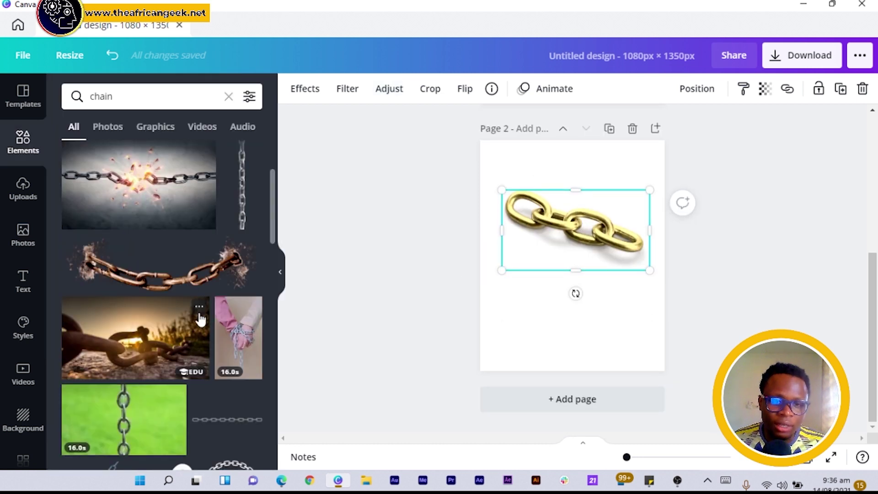
pyautogui.scroll(-4, 197, 311)
pyautogui.scroll(-4, 200, 319)
pyautogui.scroll(-4, 201, 318)
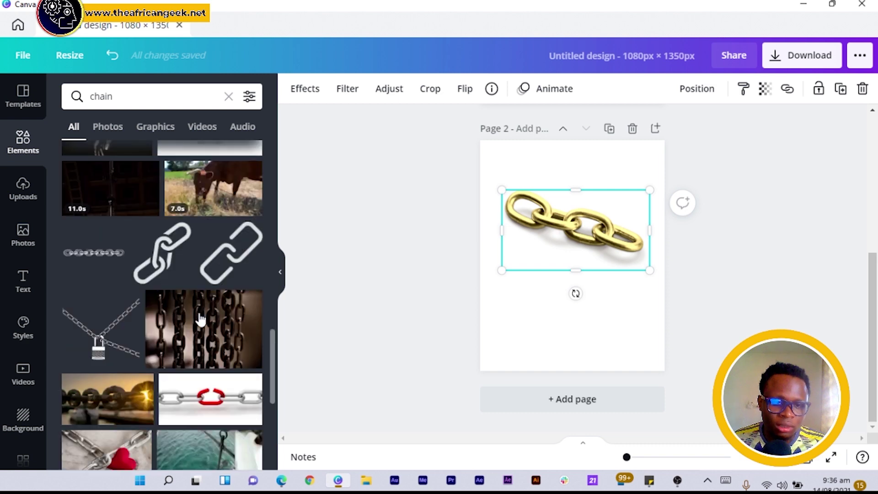
pyautogui.scroll(-4, 201, 319)
pyautogui.scroll(-4, 199, 312)
pyautogui.scroll(-3, 199, 313)
pyautogui.scroll(-2, 199, 312)
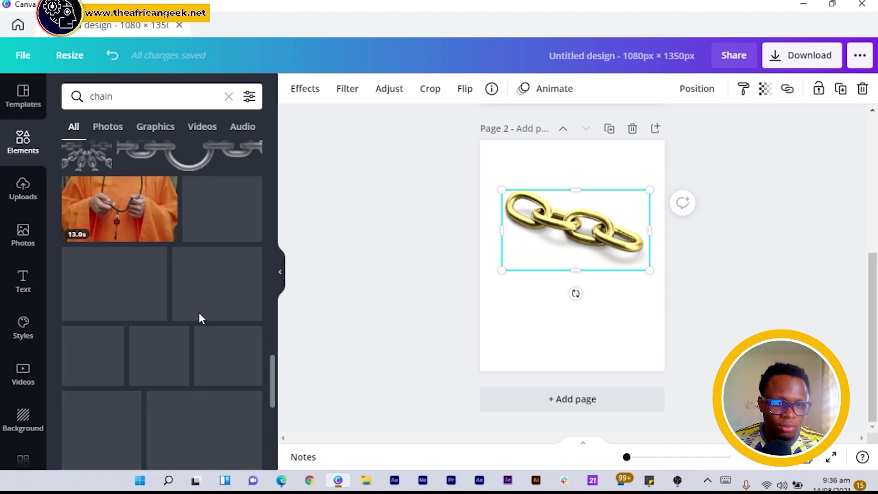
pyautogui.scroll(3, 199, 311)
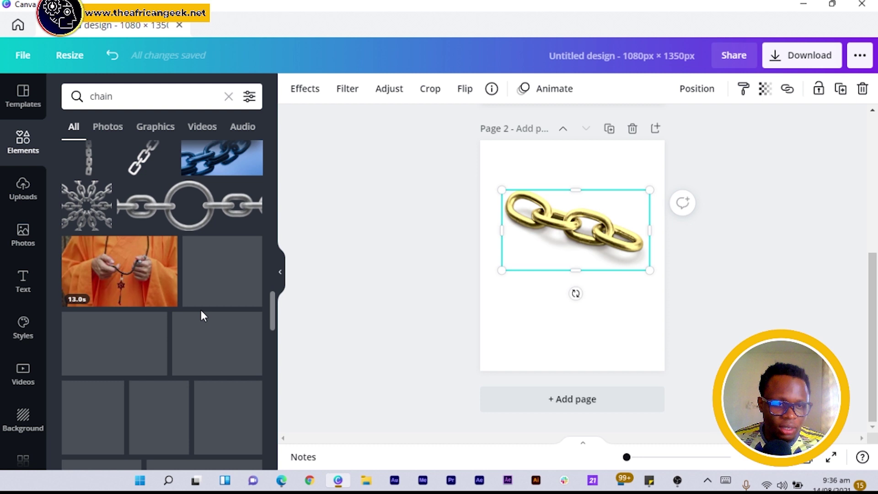
pyautogui.click(192, 215)
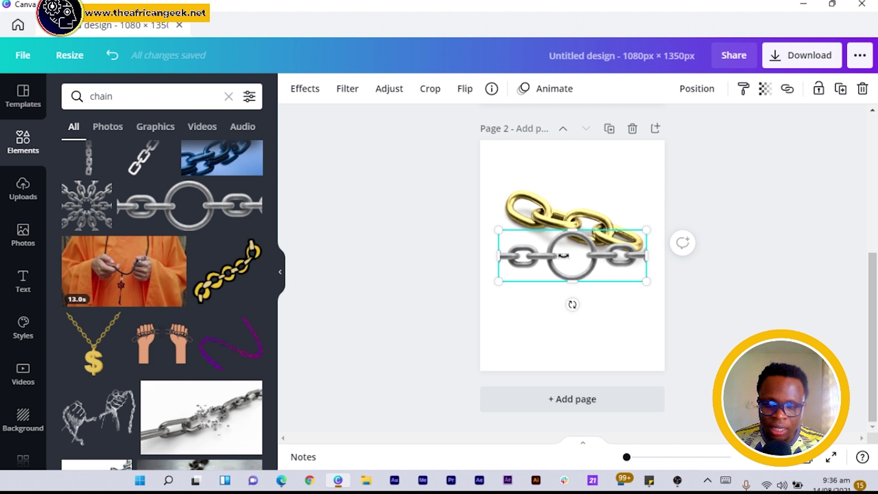
pyautogui.moveTo(564, 255); pyautogui.dragTo(568, 317)
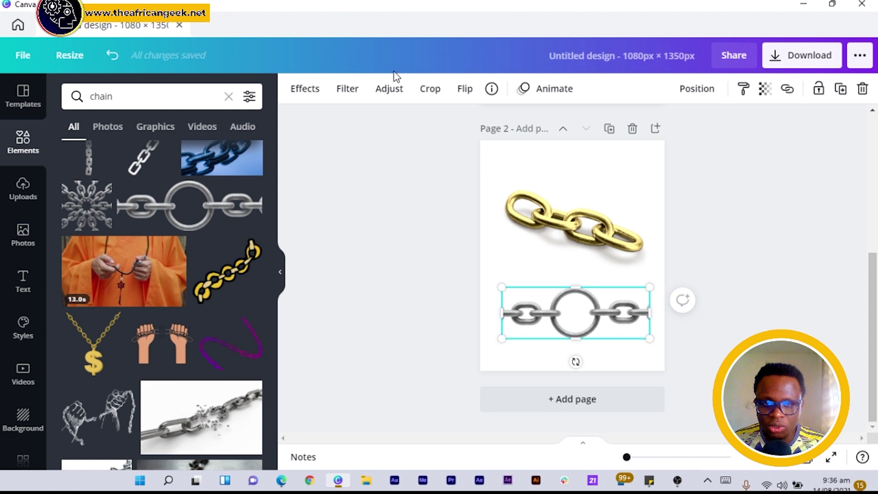
# - Give the lower chain contrast 12, tint -37 and X-Process 50 in Adjust
pyautogui.click(389, 88)
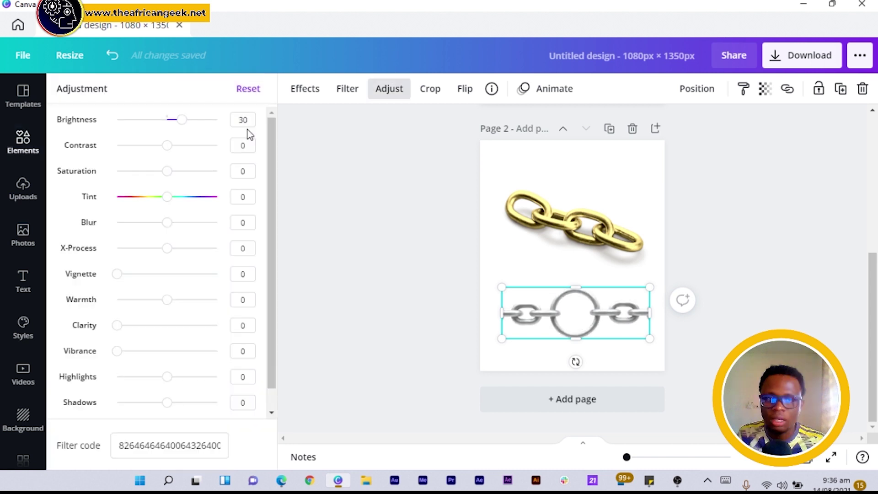
pyautogui.doubleClick(242, 145)
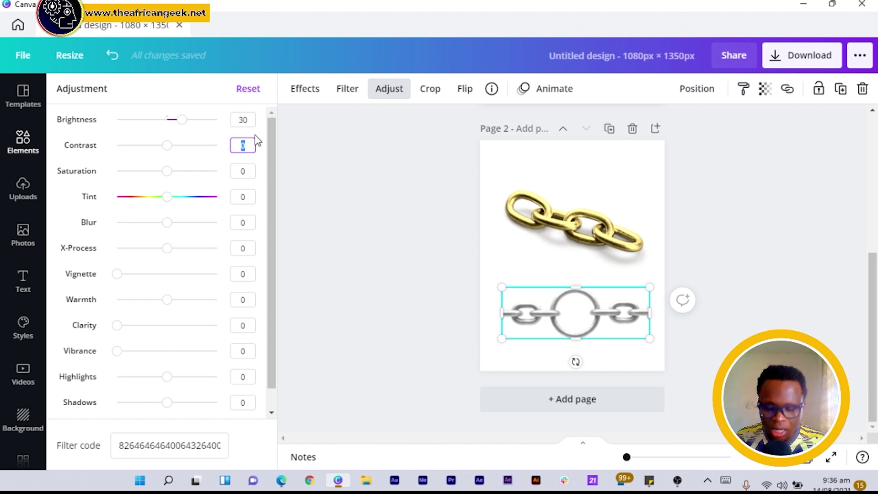
pyautogui.write('12')
pyautogui.press('Return')
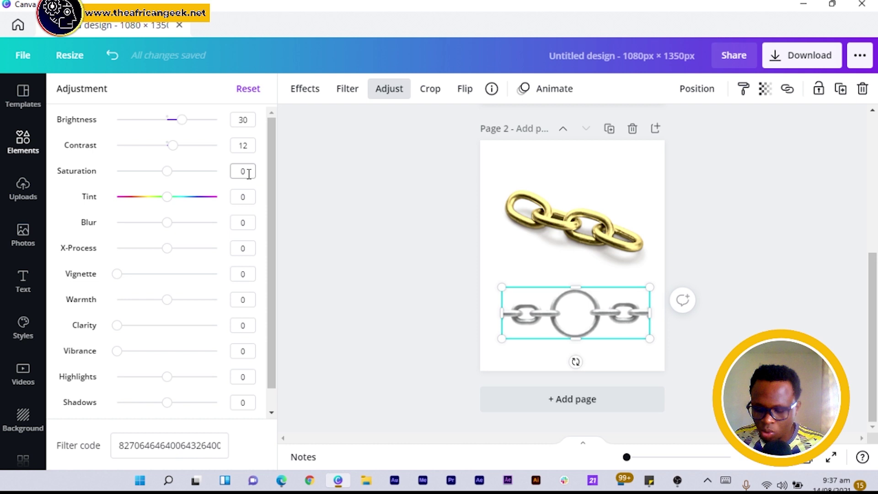
pyautogui.click(242, 197)
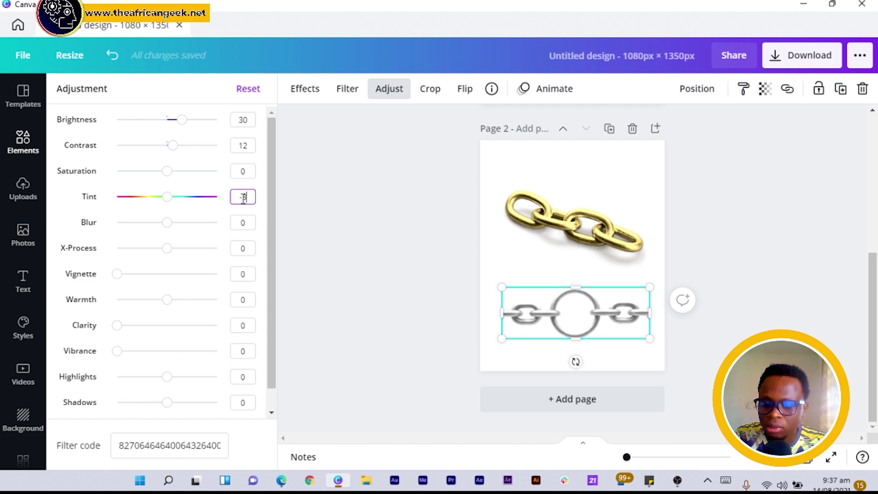
pyautogui.write('7')
pyautogui.press('Return')
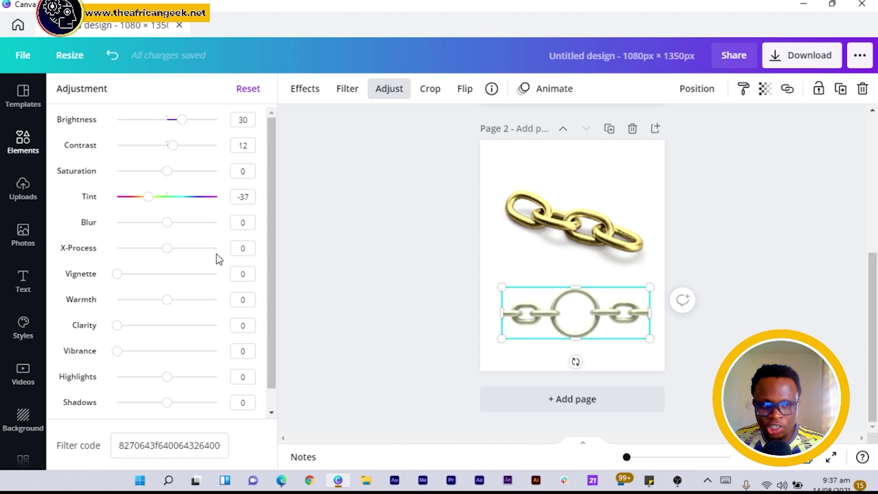
pyautogui.click(242, 248)
pyautogui.write('50')
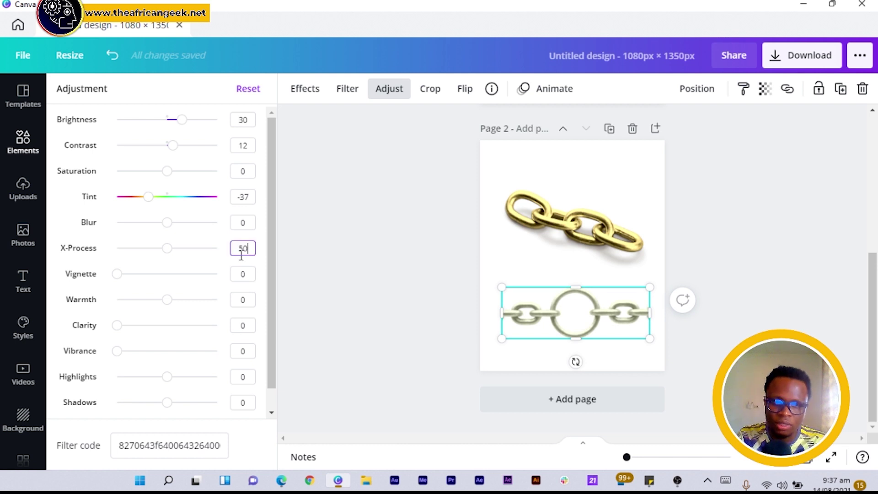
pyautogui.click(243, 275)
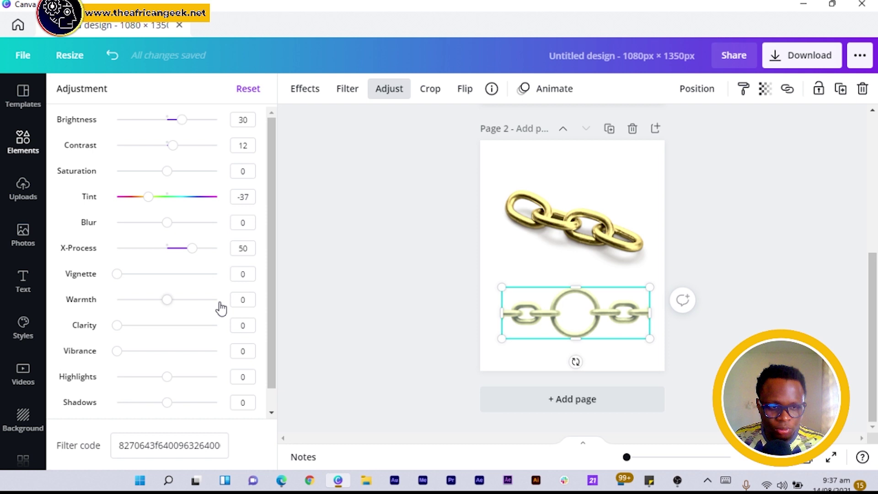
# - Set its warmth to 97, vibrance to 47 and shadows to -57 so it turns gold
pyautogui.click(242, 299)
pyautogui.write('37')
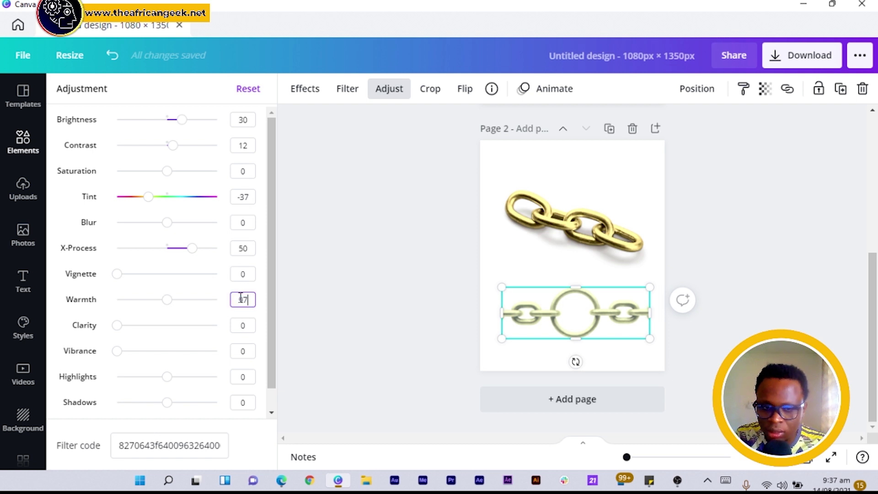
pyautogui.press('Return')
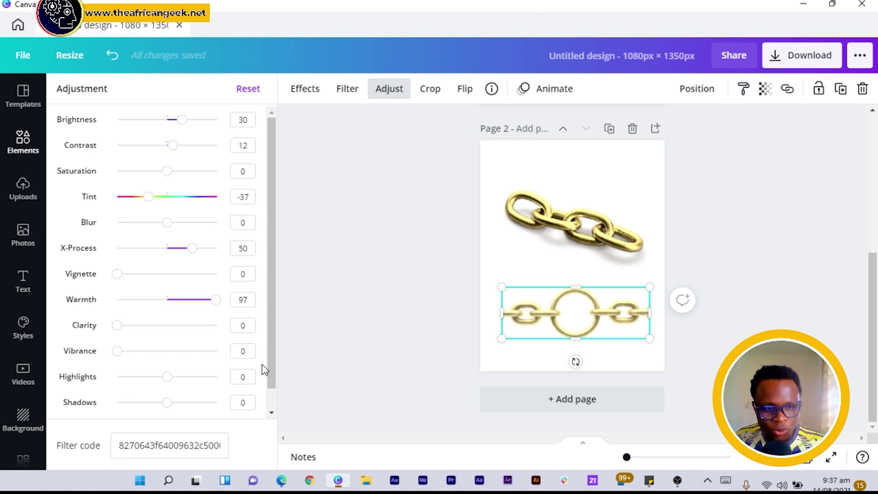
pyautogui.click(242, 351)
pyautogui.write('47')
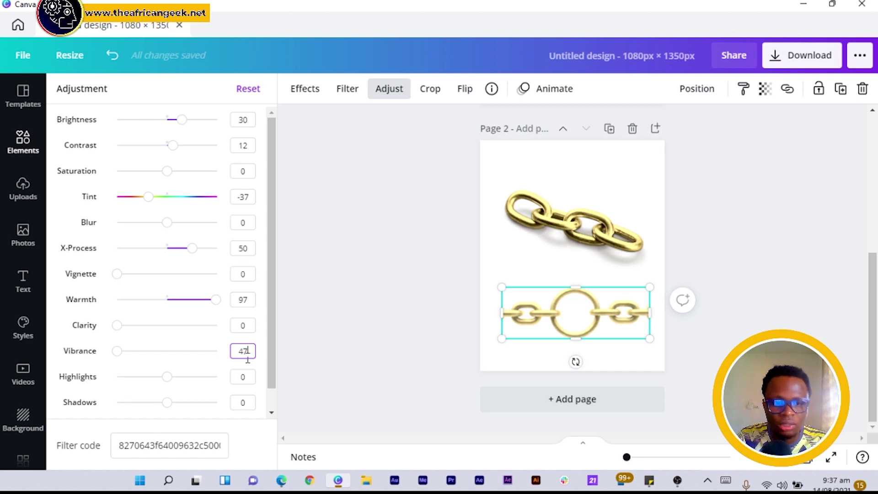
pyautogui.press('Return')
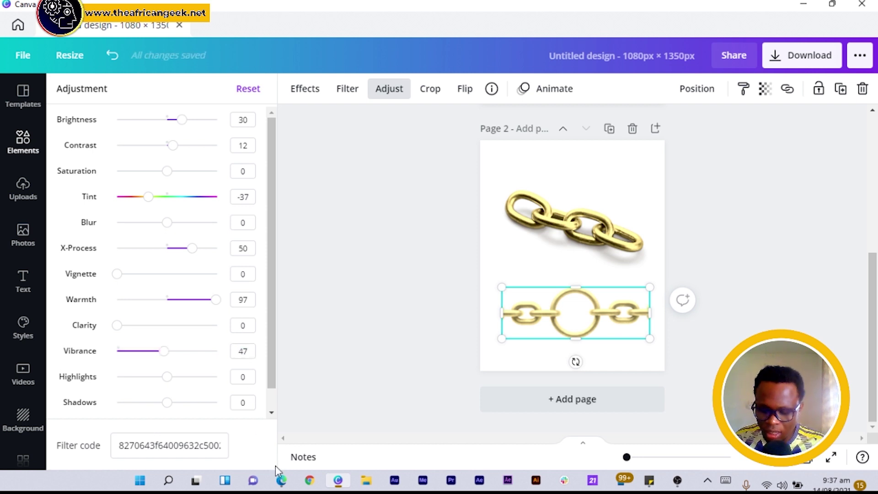
pyautogui.moveTo(281, 480)
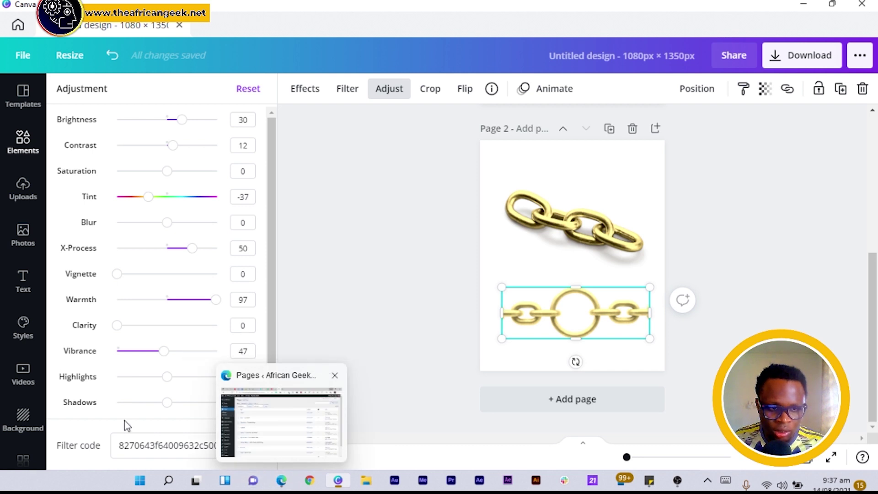
pyautogui.click(244, 402)
pyautogui.press('BackSpace')
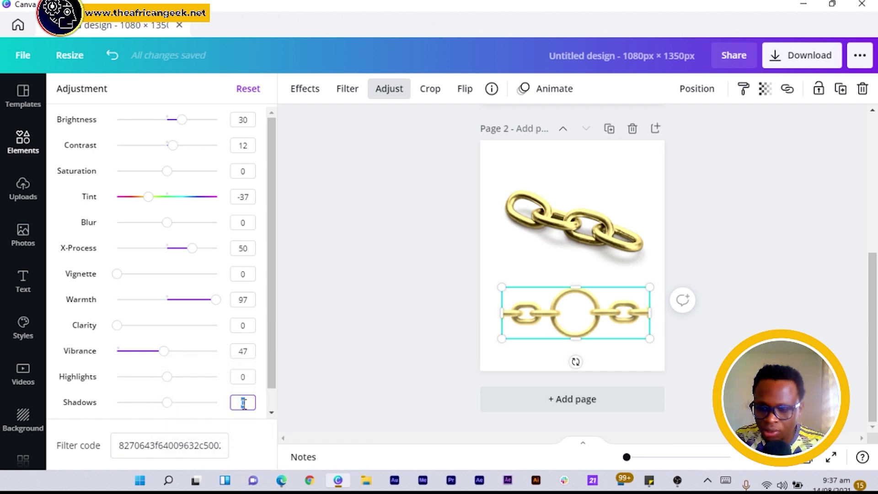
pyautogui.write('-50')
pyautogui.press('Return')
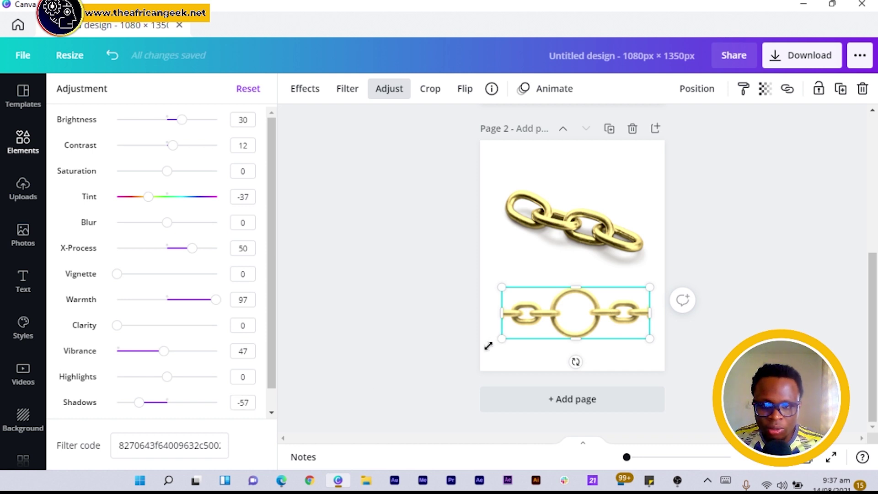
# - Resize the lower chain with its corner handles until it spans the page width
pyautogui.moveTo(503, 338); pyautogui.dragTo(480, 359)
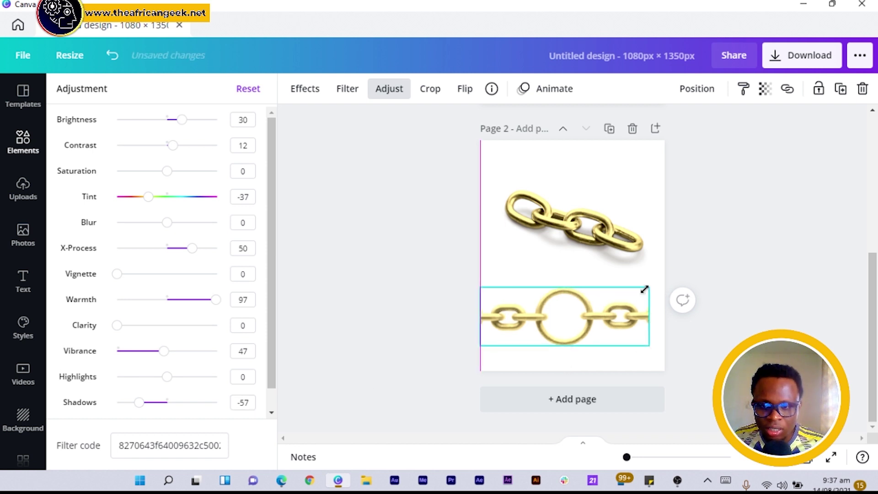
pyautogui.moveTo(646, 288); pyautogui.dragTo(664, 271)
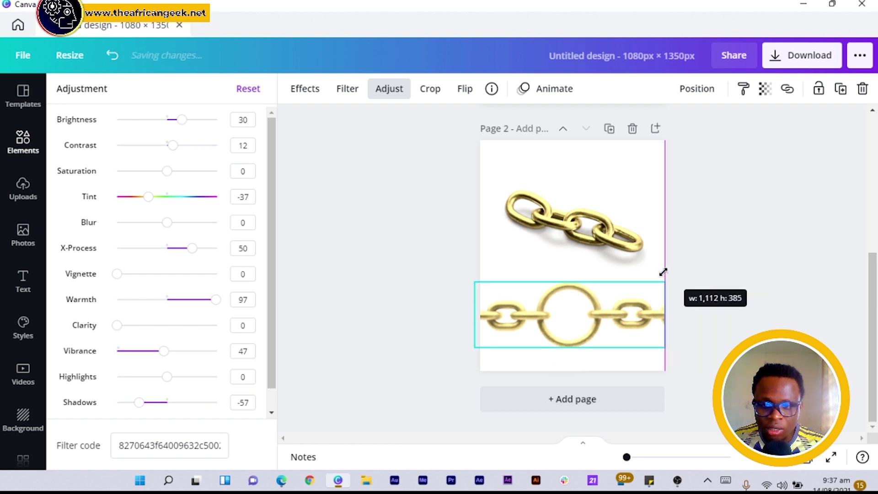
pyautogui.moveTo(663, 270); pyautogui.dragTo(661, 274)
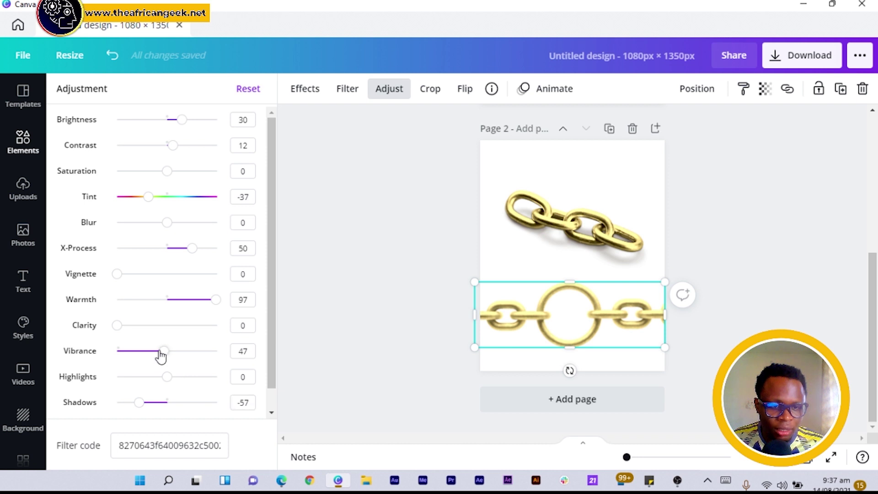
# - Drag sliders to vibrance 67, shadows -87, X-Process 76, contrast 69 and brightness 10
pyautogui.moveTo(163, 351); pyautogui.dragTo(183, 351)
pyautogui.moveTo(139, 403); pyautogui.dragTo(123, 403)
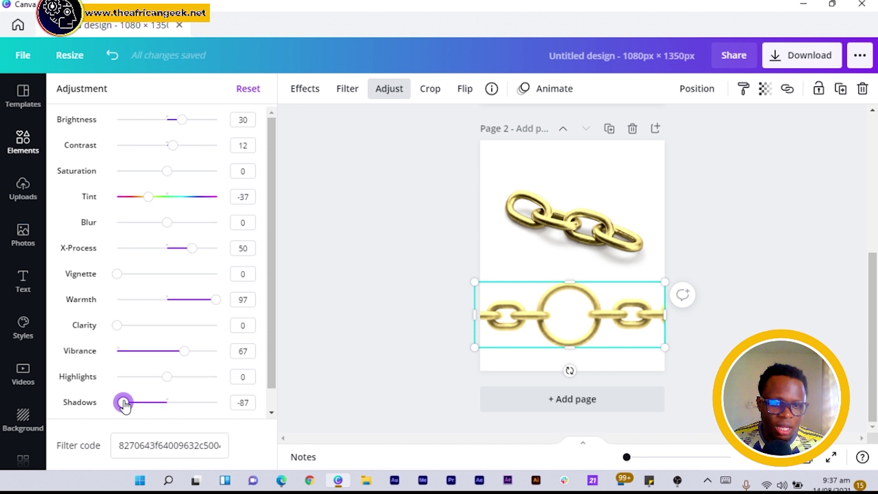
pyautogui.moveTo(192, 248); pyautogui.dragTo(204, 248)
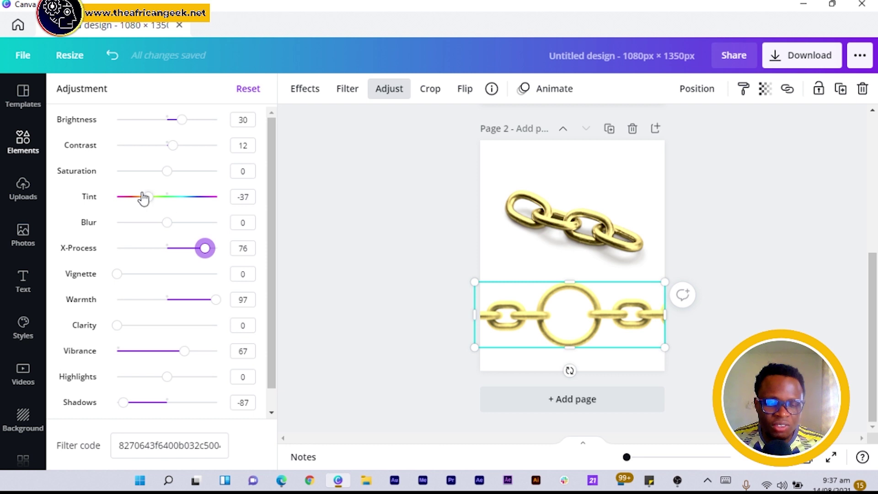
pyautogui.moveTo(172, 144); pyautogui.dragTo(201, 145)
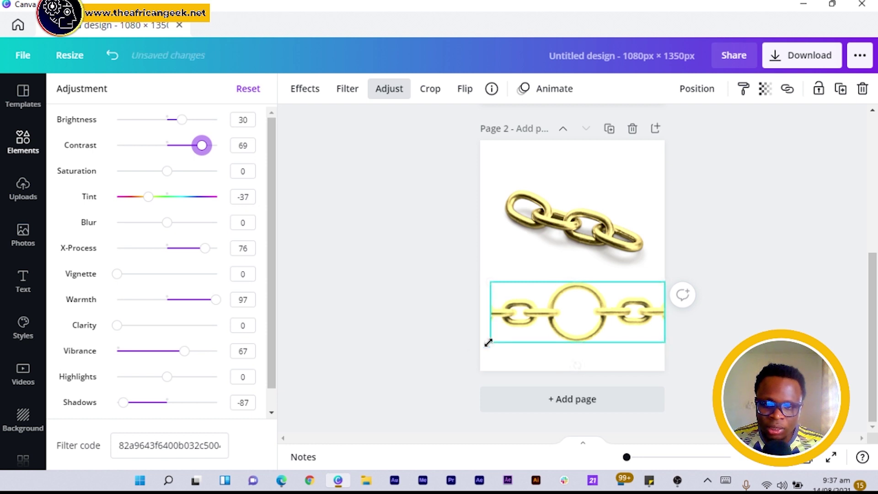
pyautogui.moveTo(476, 347)
pyautogui.mouseDown()
pyautogui.moveTo(490, 341)
pyautogui.moveTo(479, 348)
pyautogui.mouseUp()
pyautogui.moveTo(172, 120)
pyautogui.mouseDown()
pyautogui.moveTo(157, 119)
pyautogui.moveTo(171, 120)
pyautogui.mouseUp()
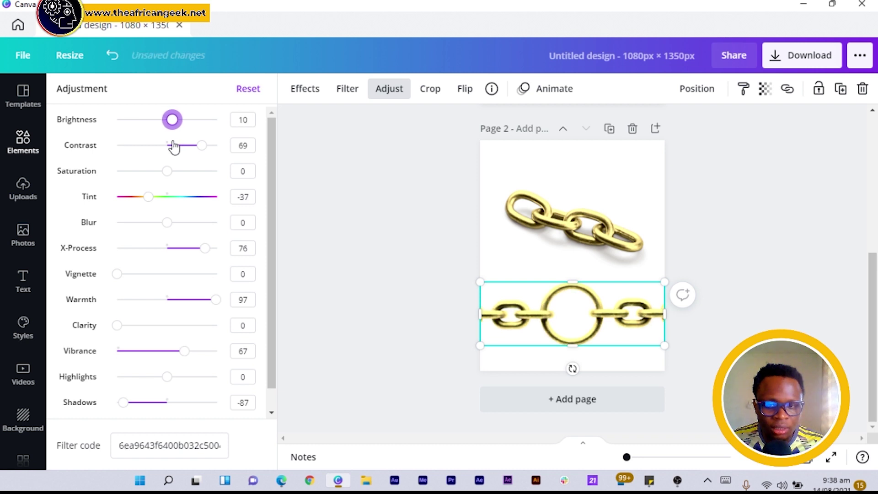